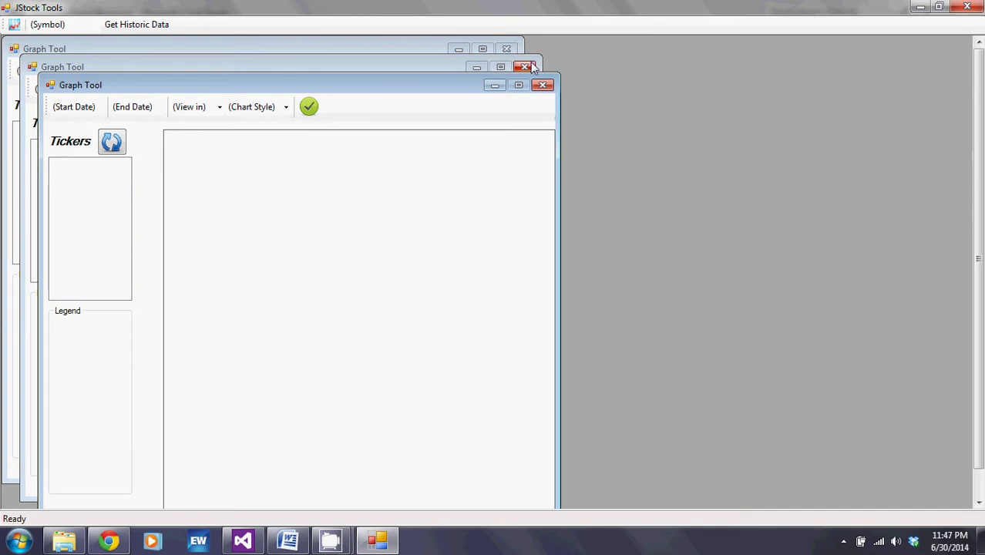
- Close the extra graph window and pick a medium blue as the chart color for MSFT
click(508, 51)
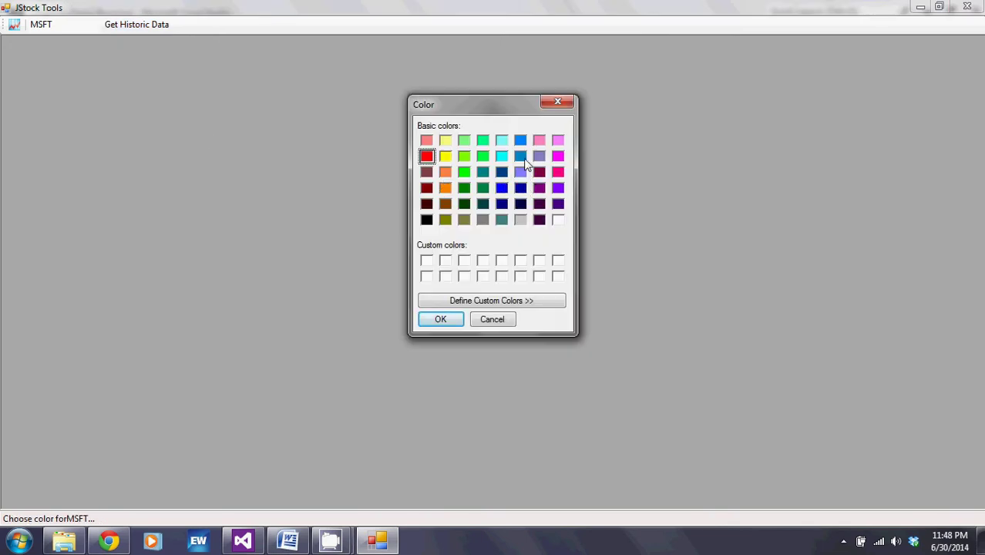
click(520, 157)
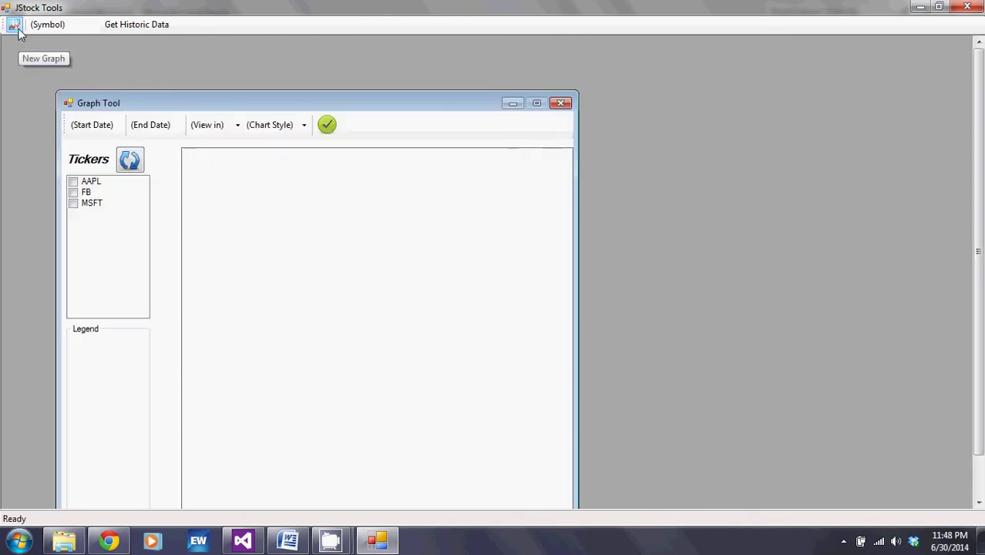
- Open two additional graph windows and close them again
click(19, 29)
click(19, 29)
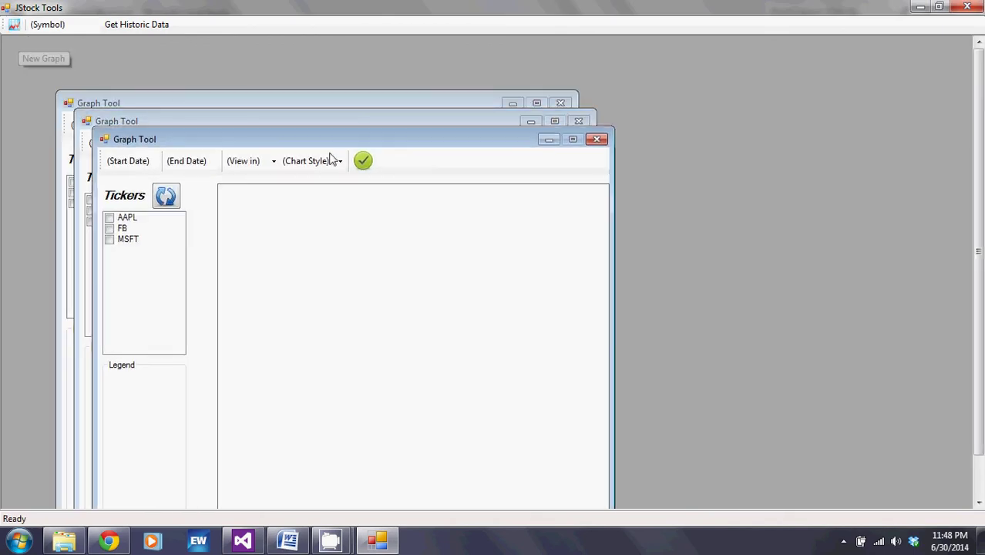
click(595, 139)
click(579, 123)
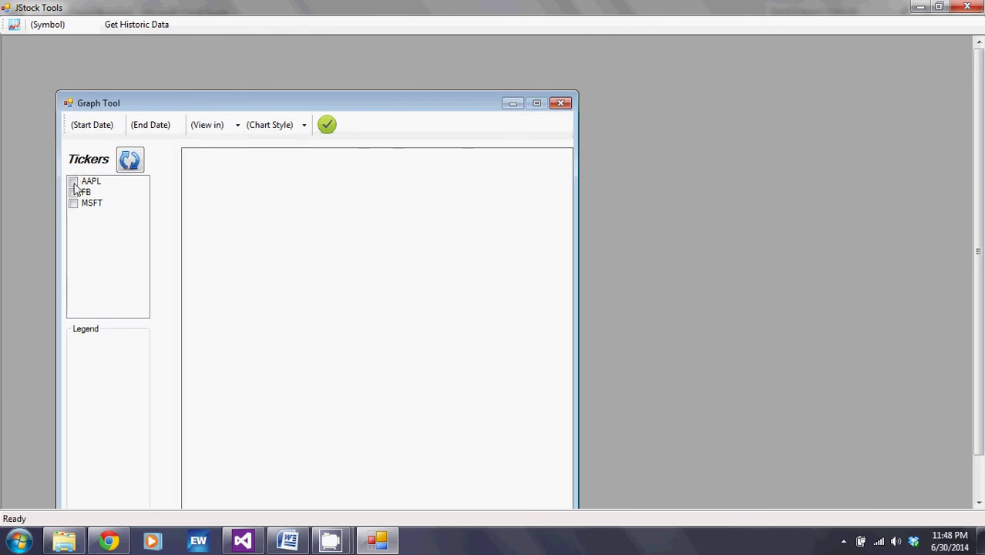
- Select the AAPL ticker and set the date range from 1/1/2012 to 1/1/2013
click(73, 182)
click(101, 126)
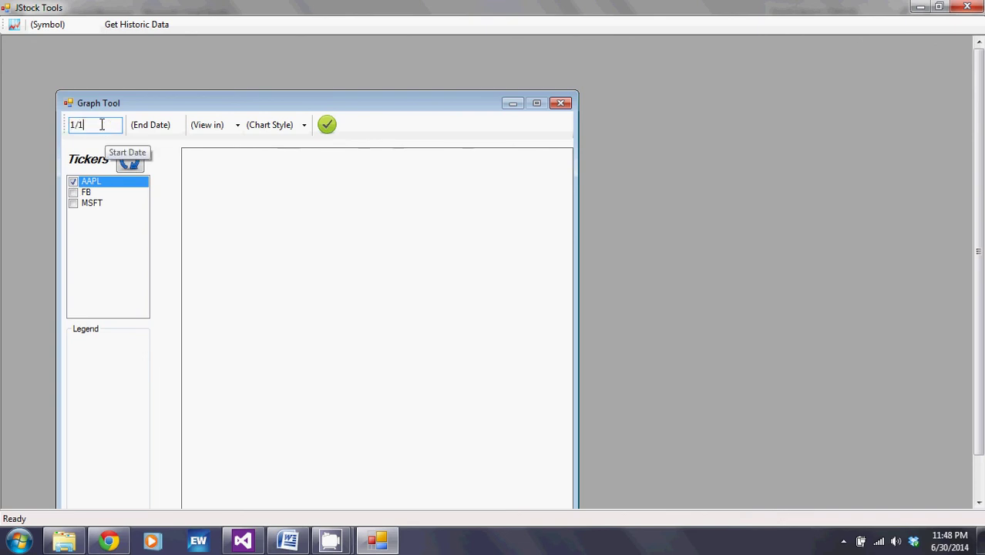
text(1/1/2013)
key(Tab)
text(1/1/)
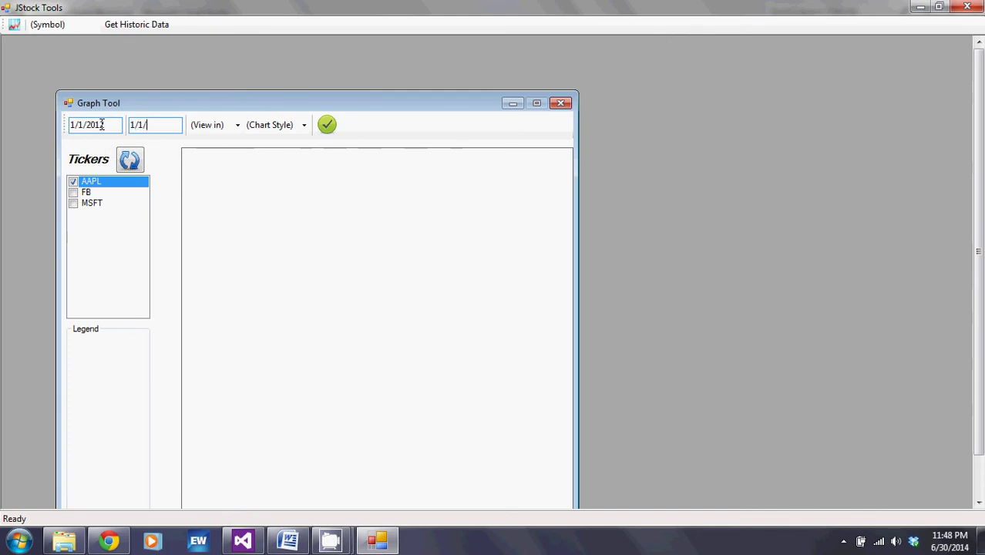
text(2013)
- Set the view to Days and the chart style to Candlesticks, and draw the AAPL chart
key(Tab)
text(D)
key(Tab)
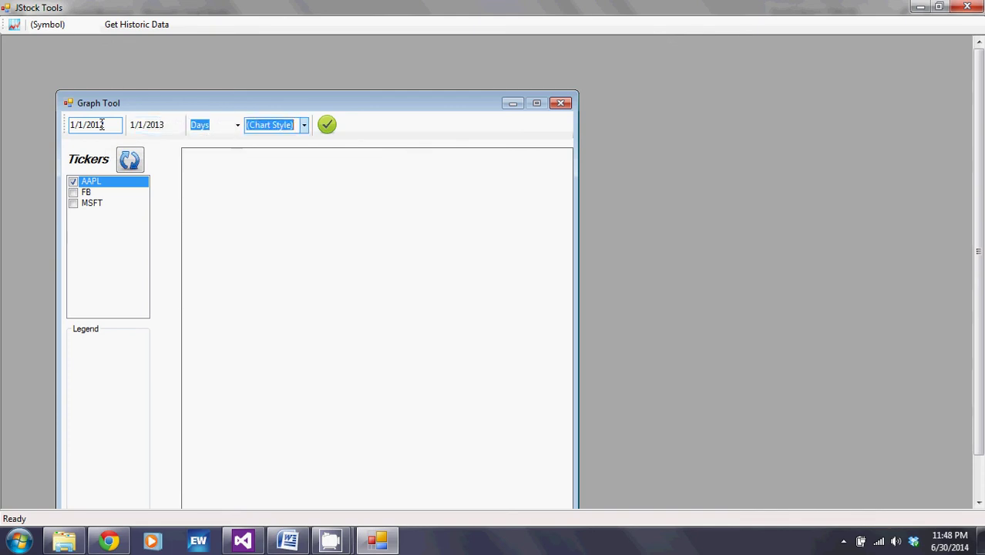
text(Candlesticks)
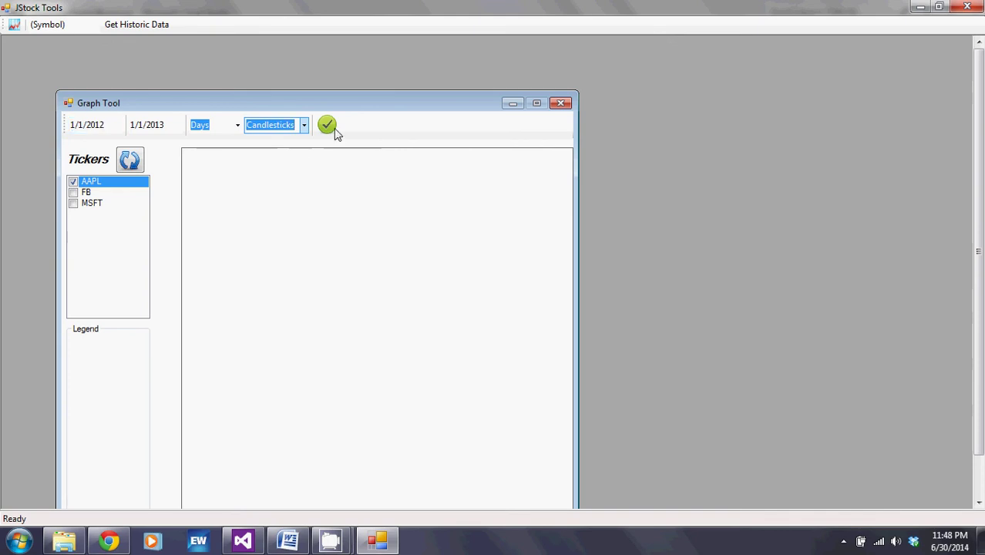
click(328, 126)
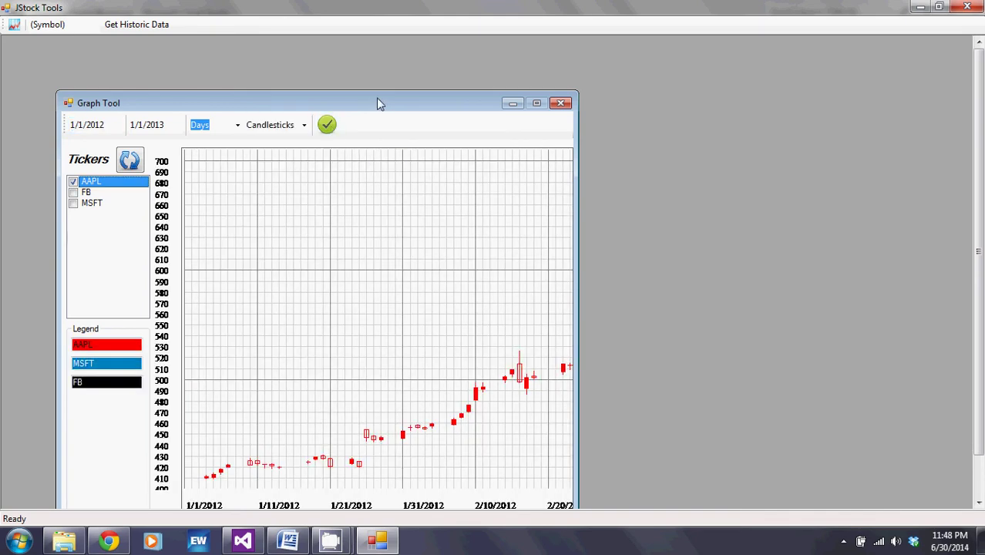
- Move the graph window up to show its full height and look through the AAPL candlesticks along the timeline
drag(377, 103, 361, 67)
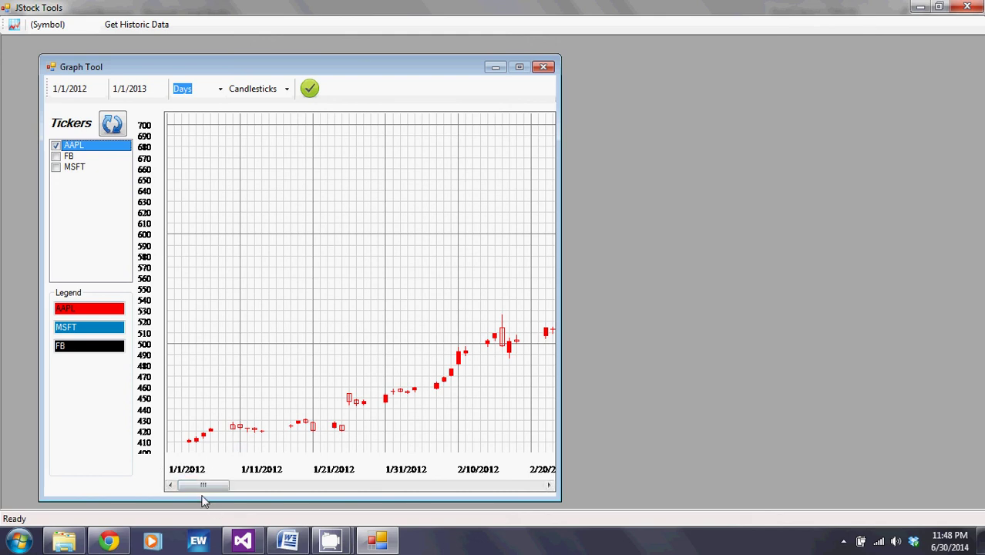
drag(201, 489, 51, 453)
drag(264, 483, 182, 483)
- Replace AAPL with MSFT in the ticker selection and redraw the chart
click(56, 146)
click(55, 167)
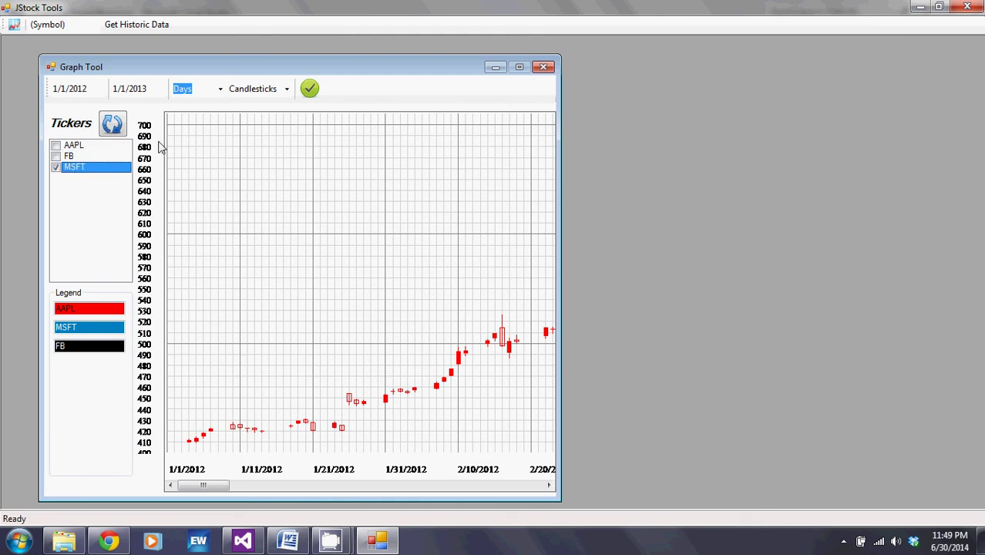
click(308, 99)
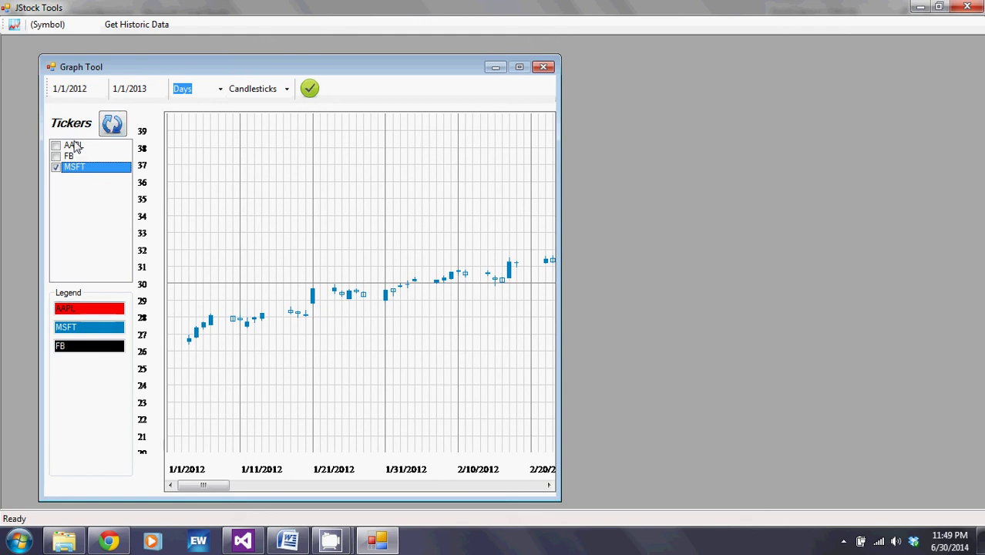
- Replace MSFT with FB in the ticker selection, redraw the chart and show its May and June 2012 candlesticks
click(57, 167)
click(57, 156)
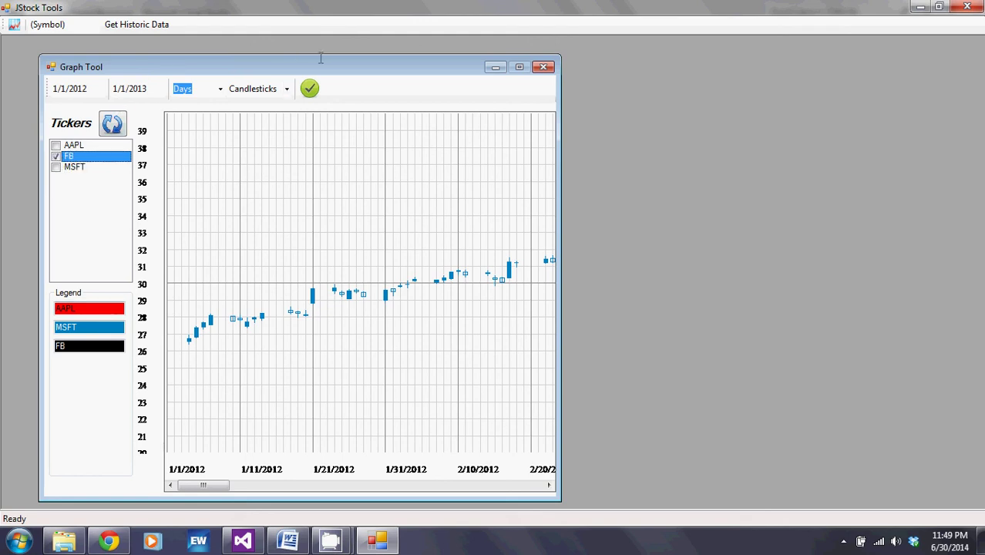
click(311, 94)
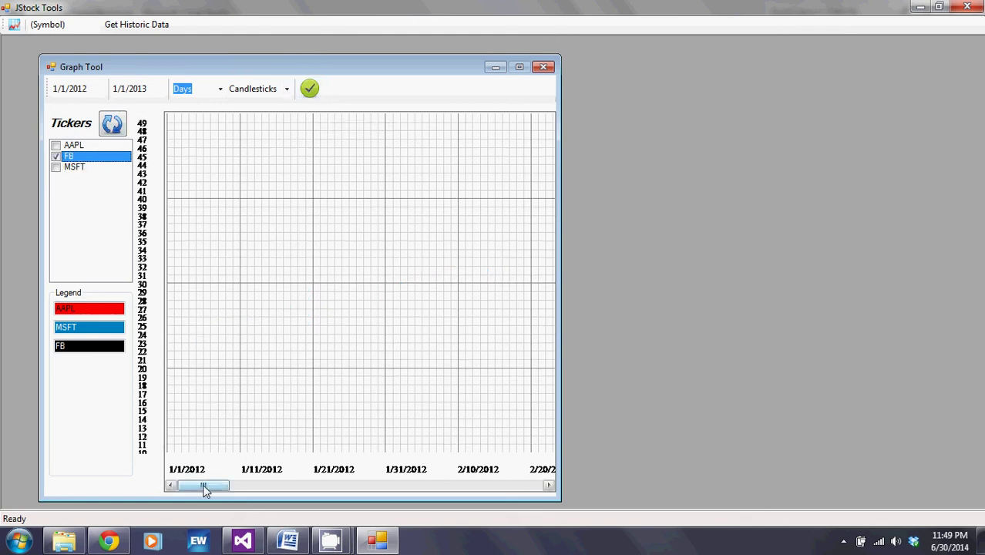
drag(203, 484, 319, 460)
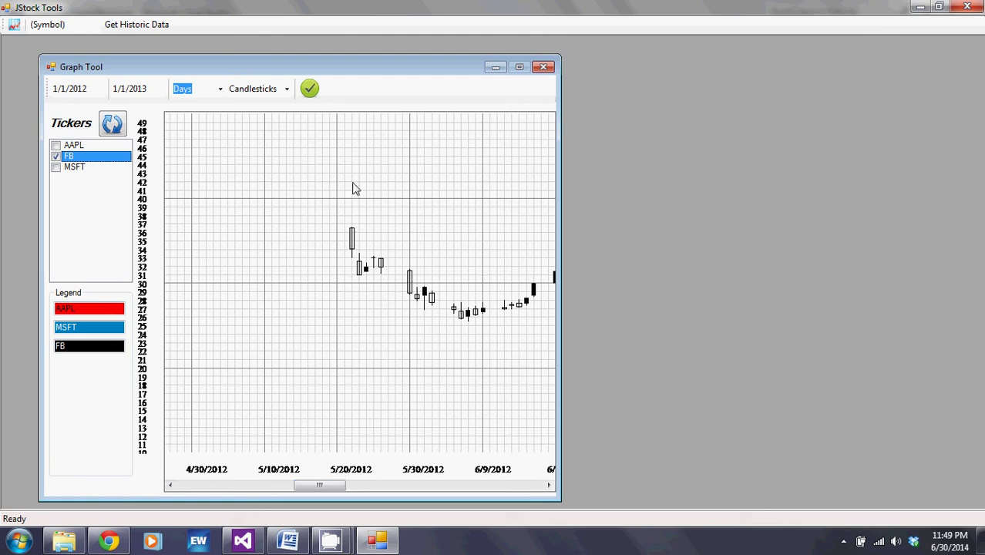
- Add MSFT alongside FB, redraw the chart and look at the combined candlesticks back to April 2012
click(56, 167)
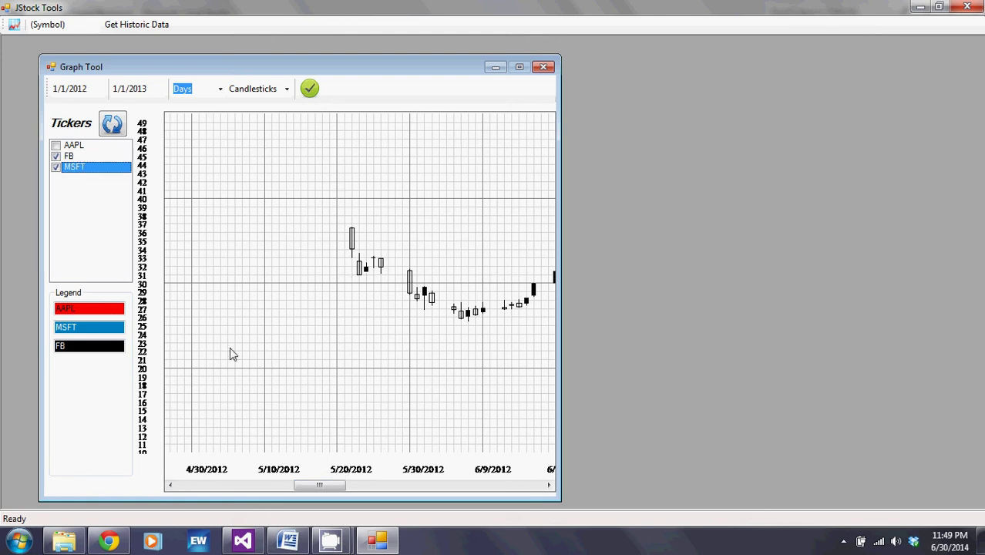
click(315, 90)
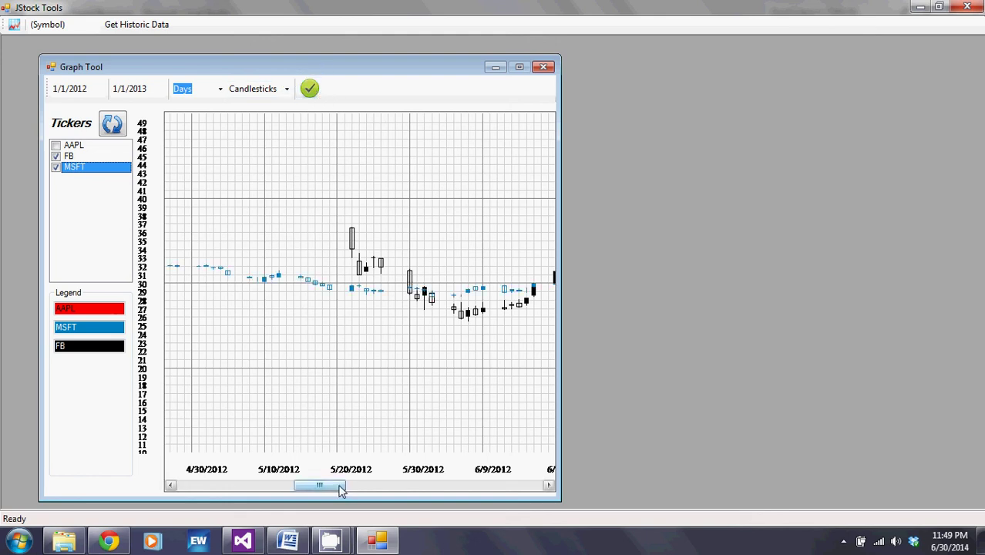
drag(342, 490, 259, 497)
- Redraw the FB and MSFT chart in the style that ends in Open Close and look along its timeline
click(286, 89)
click(277, 115)
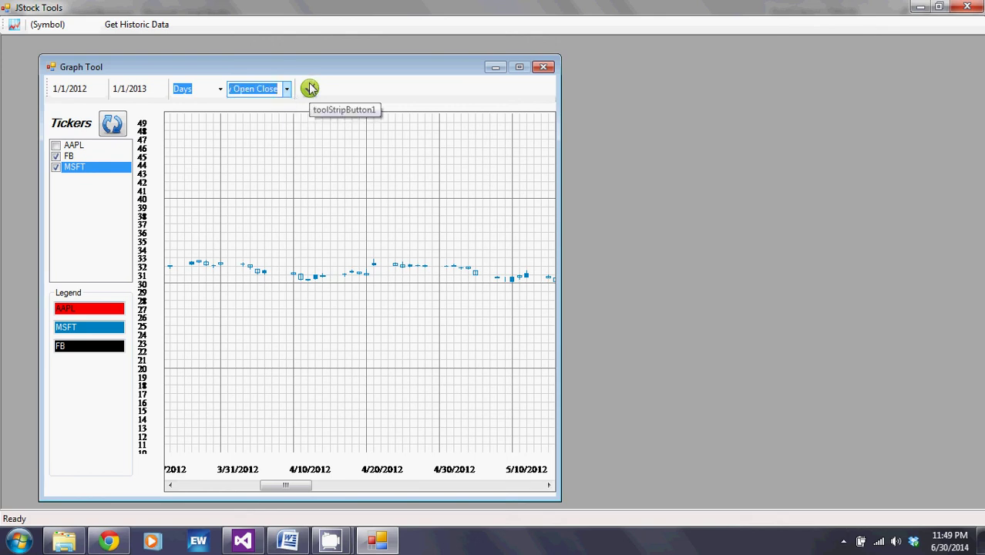
click(309, 89)
drag(292, 489, 382, 462)
- Redraw the FB and MSFT chart in the Hi Low Close style and return to the start of January 2012
click(286, 88)
click(274, 125)
click(309, 88)
drag(365, 491, 185, 466)
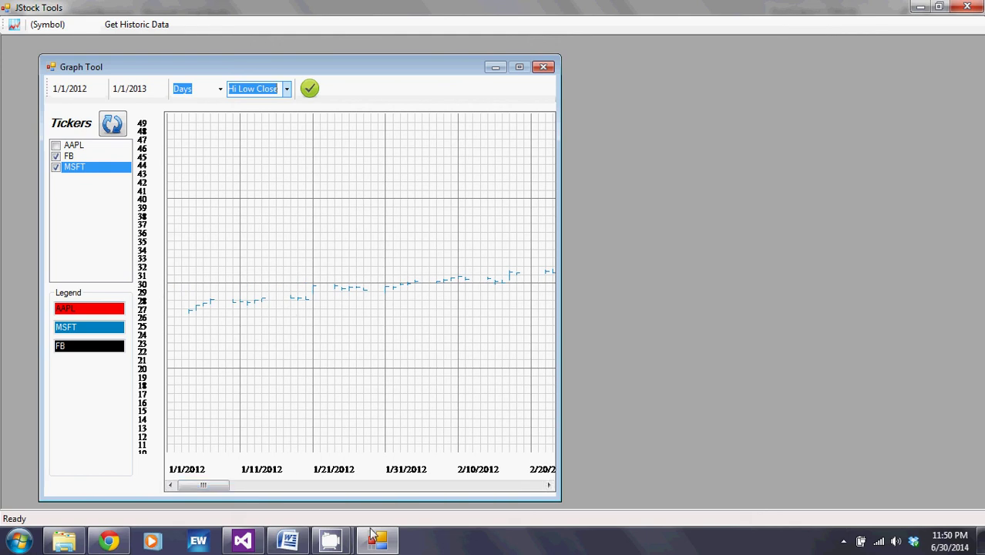